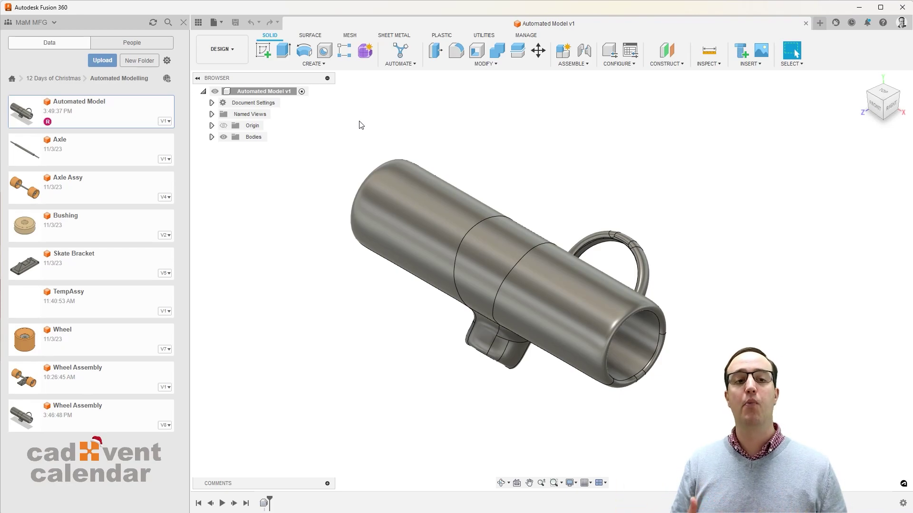
Step: Switch to the Simulation workspace and create a Static Stress study for the model
click(222, 49)
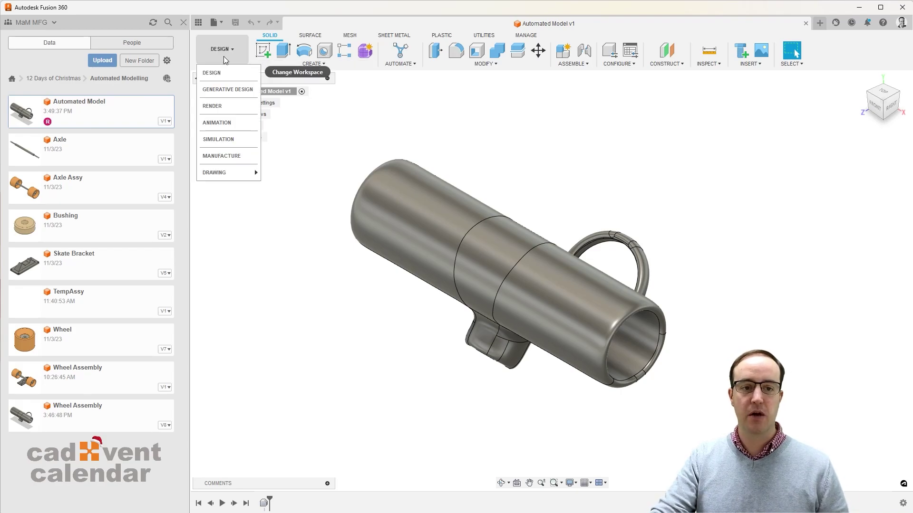
click(226, 143)
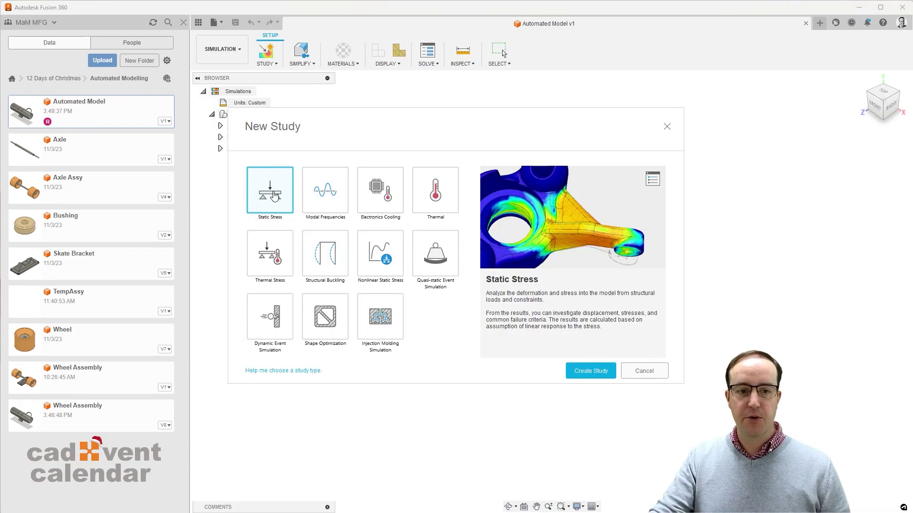
click(591, 371)
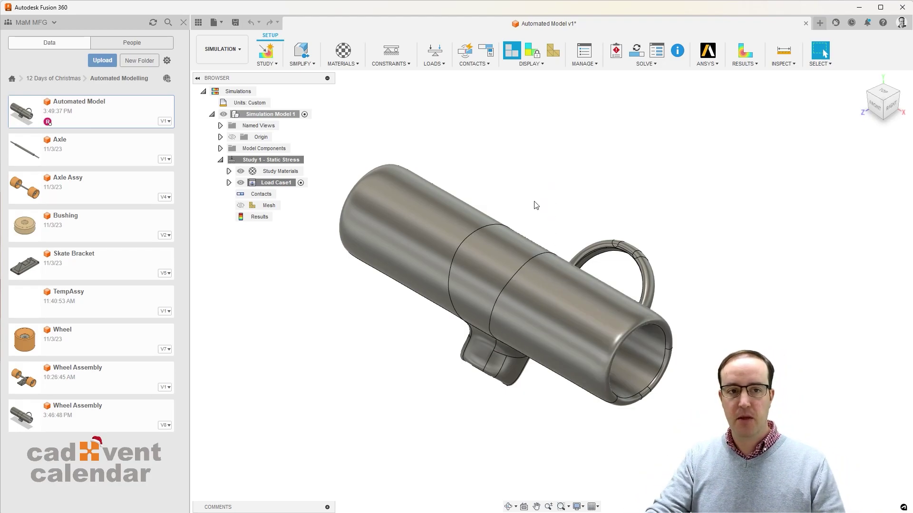
Step: Check the study material assigned to the model and leave it as it is
middle_drag(498, 196, 533, 174)
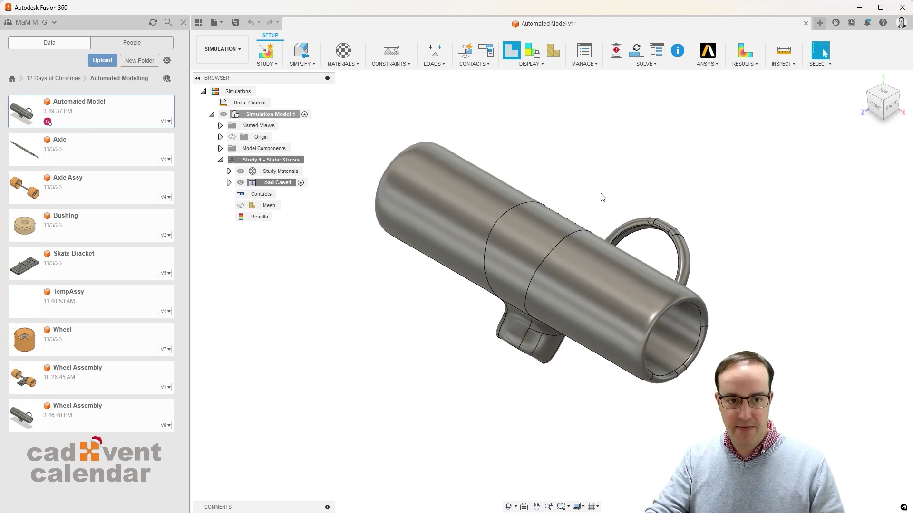
shift+middle_drag(603, 196, 478, 169)
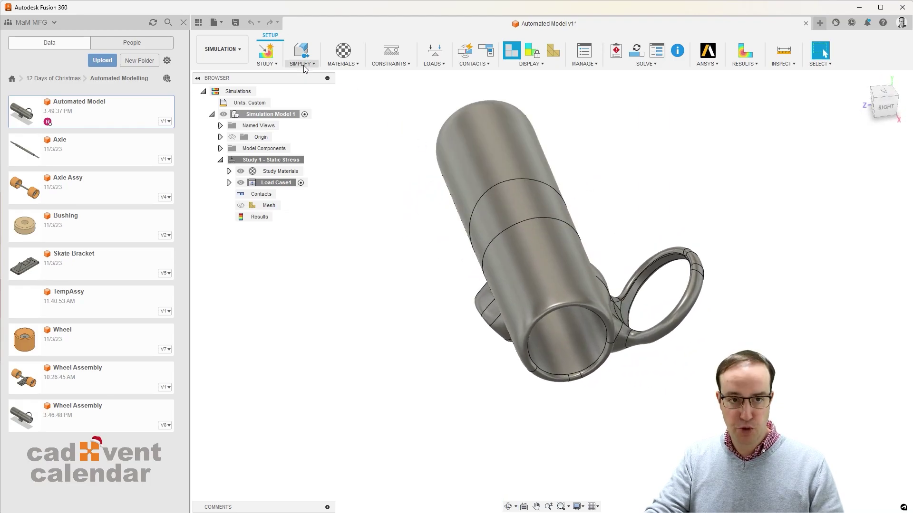
click(345, 64)
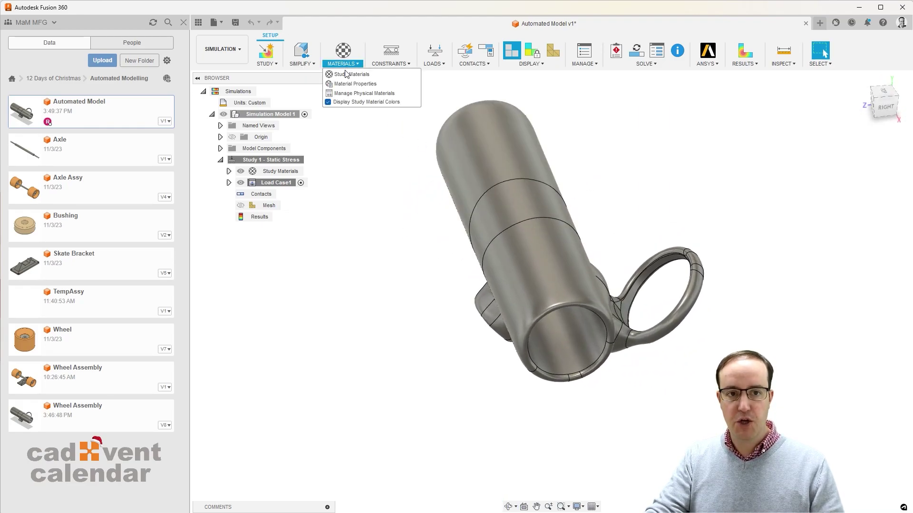
click(347, 76)
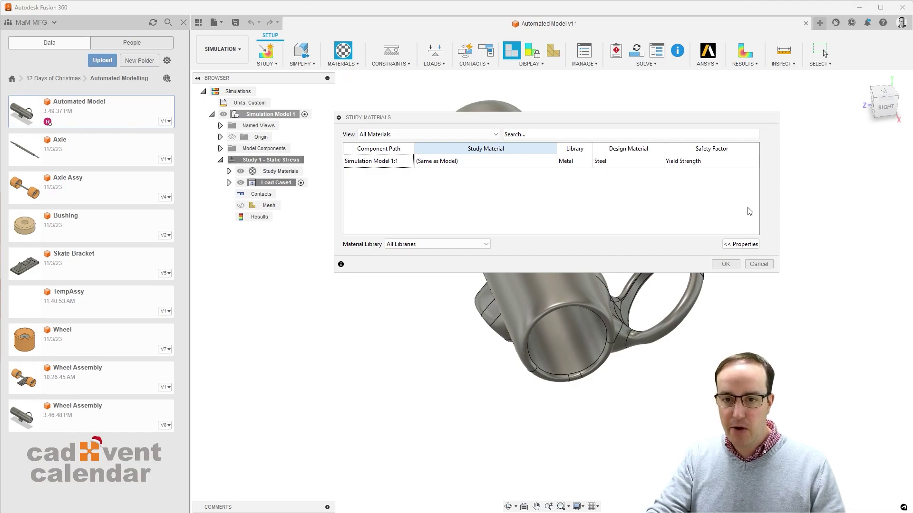
click(757, 265)
Step: Apply a Fixed structural constraint to the inner face of the thin ring
shift+middle_drag(775, 236, 723, 230)
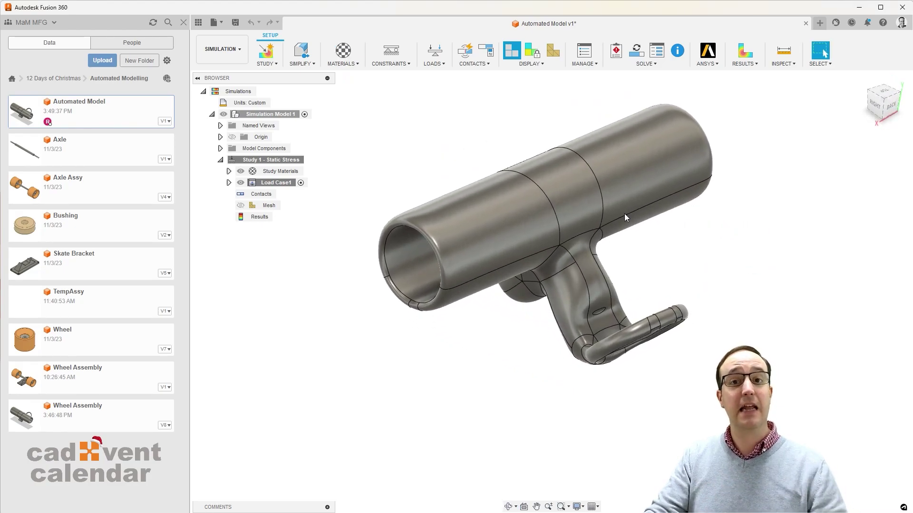
mouse_move(478, 173)
middle_down()
mouse_move(449, 182)
mouse_move(474, 170)
middle_up()
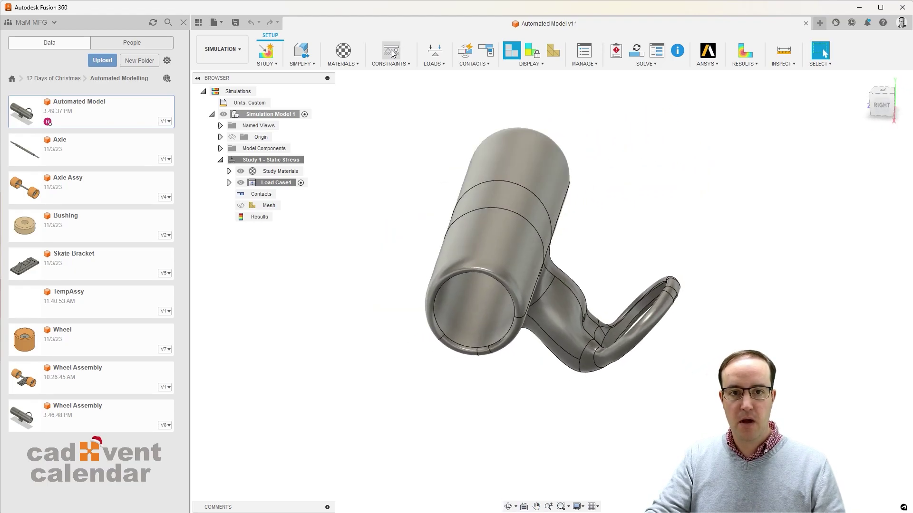
click(392, 62)
click(402, 73)
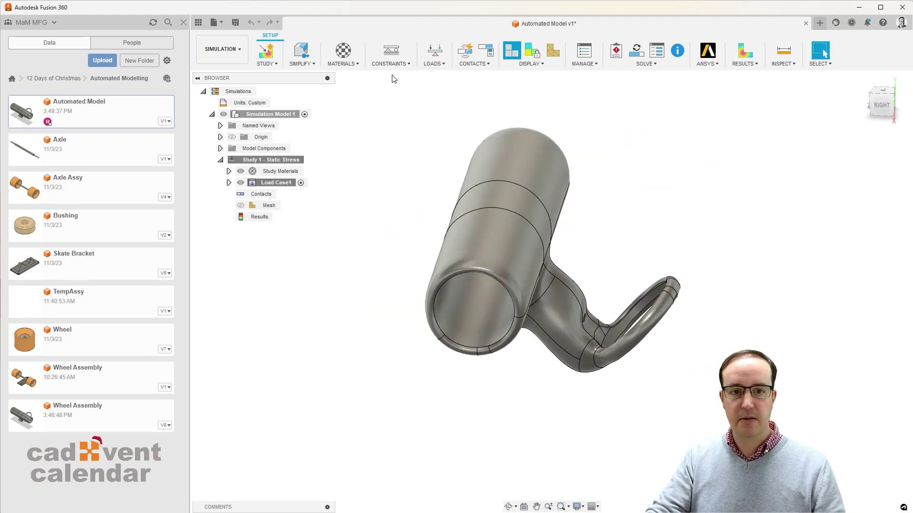
shift+middle_drag(609, 284, 601, 244)
scroll(656, 330, up, 4)
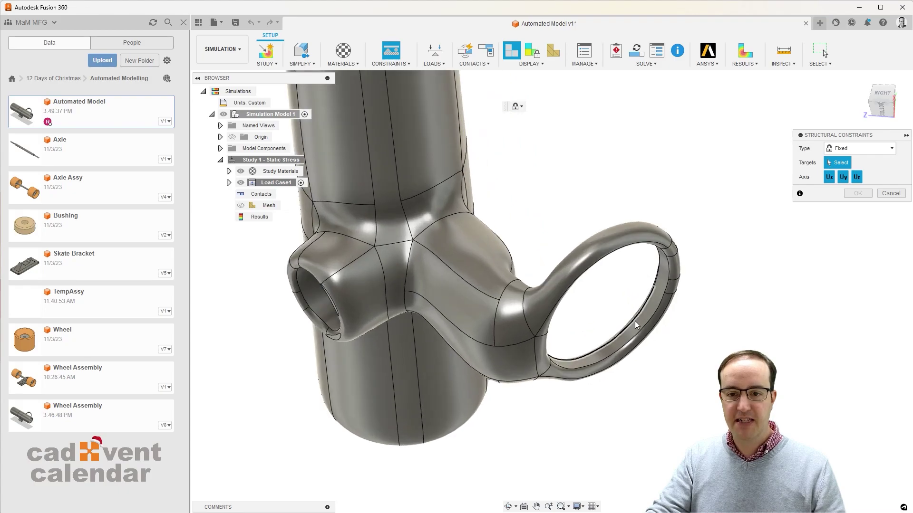
click(635, 332)
key(Return)
Step: Add a second Fixed constraint to the inner face of the short tube's hole
middle_drag(570, 244, 559, 109)
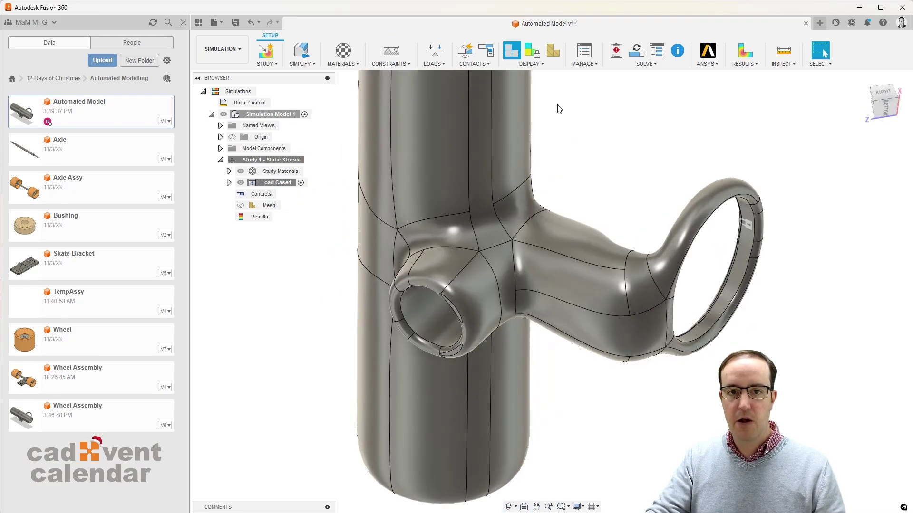
click(391, 50)
click(425, 312)
shift+middle_drag(469, 349, 484, 316)
click(865, 195)
Step: Apply a 25 N force on the inner face of the large tube, pointing downward with a Y angle of -180 degrees
shift+middle_drag(546, 285, 480, 171)
click(435, 49)
shift+middle_drag(564, 281, 545, 255)
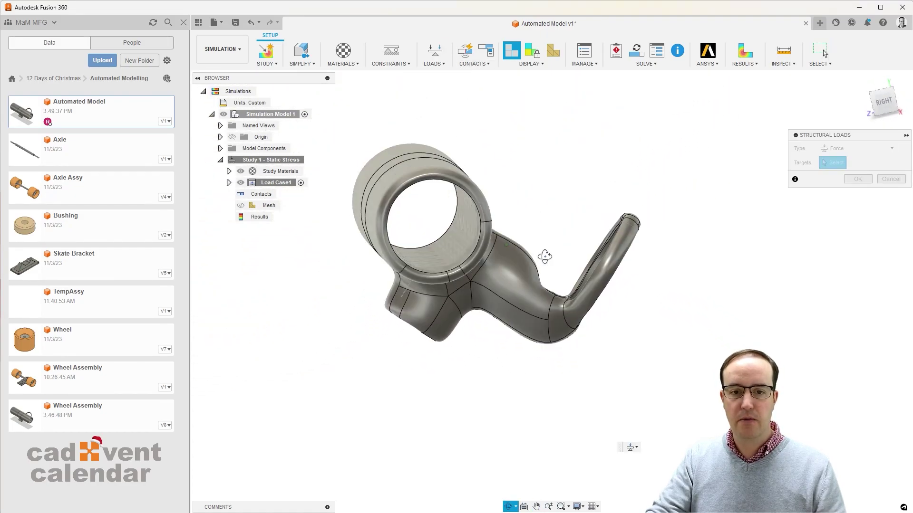
click(436, 258)
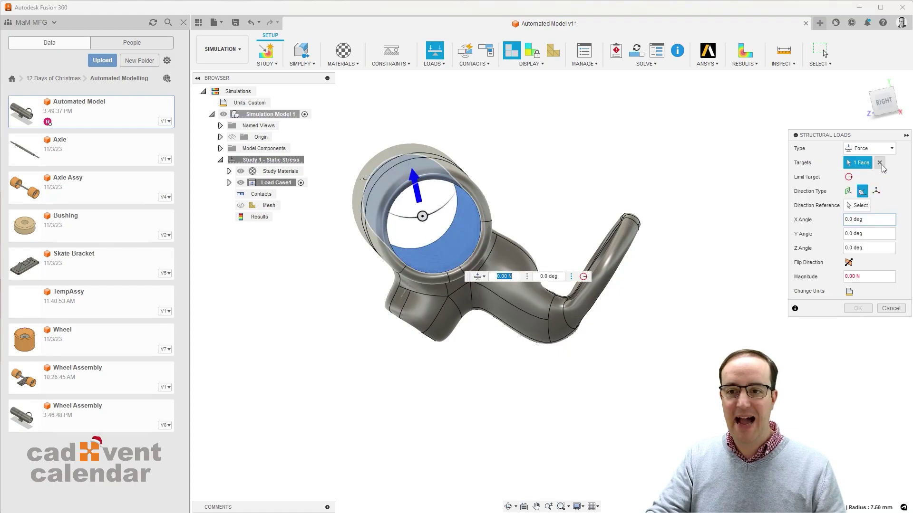
click(883, 101)
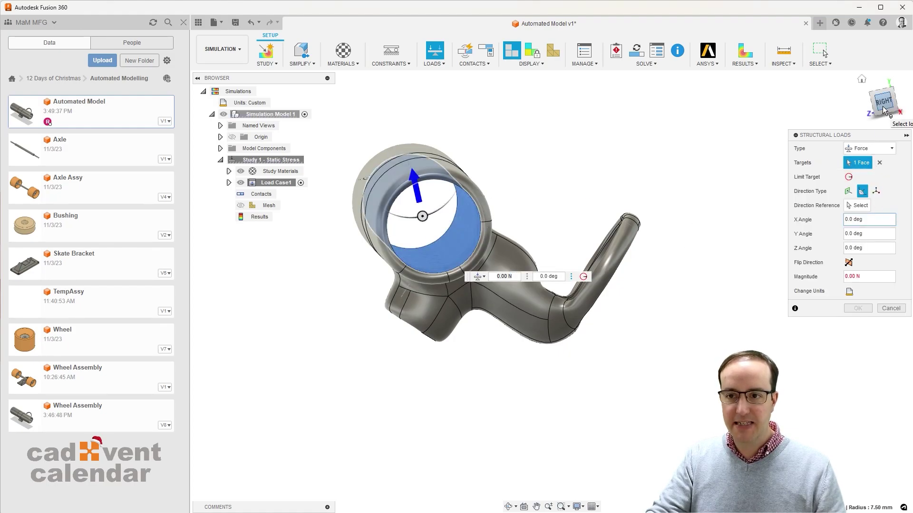
drag(445, 194, 445, 95)
click(538, 168)
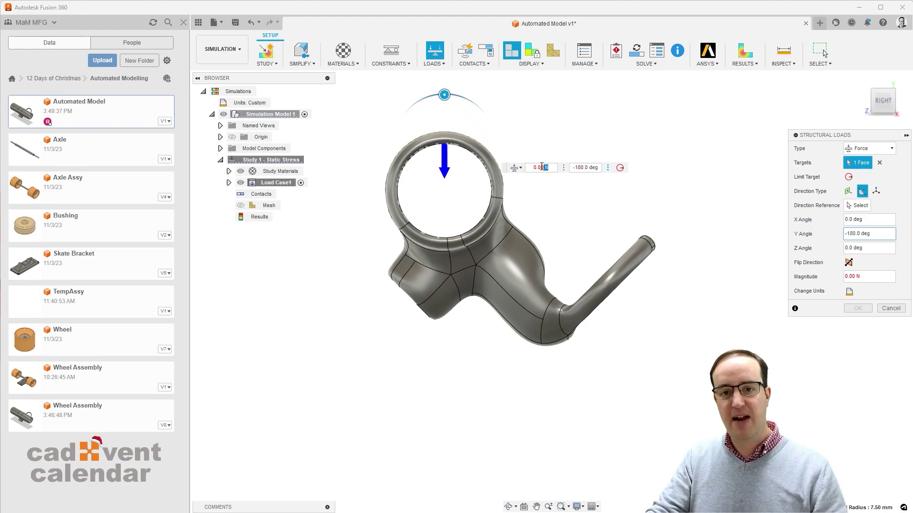
text(25)
key(Return)
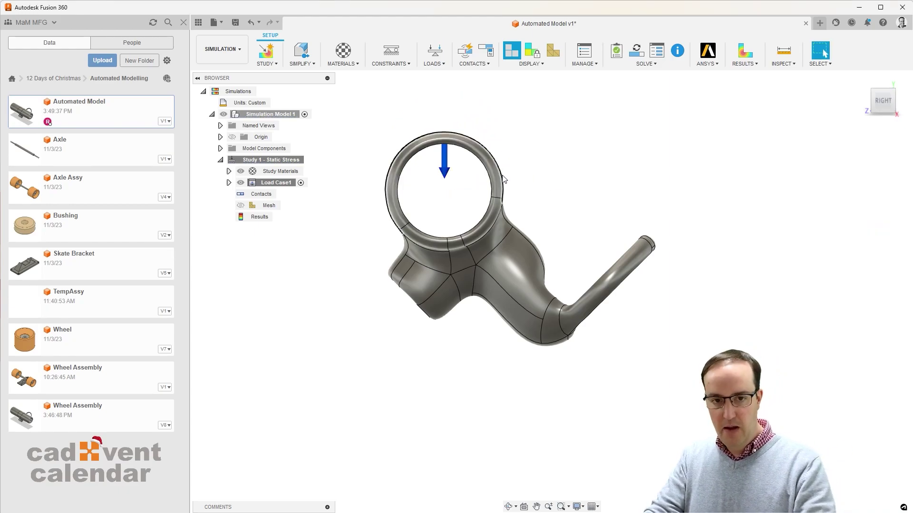
Step: Generate the mesh for the static stress study
shift+middle_drag(439, 269, 561, 194)
mouse_move(560, 195)
mouse_down()
mouse_move(572, 204)
mouse_move(567, 197)
mouse_up()
key(Escape)
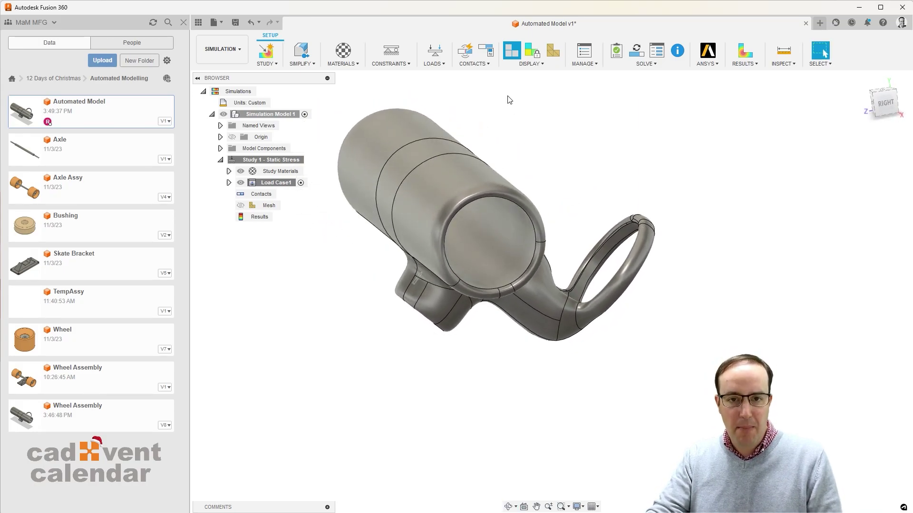
click(553, 50)
click(534, 270)
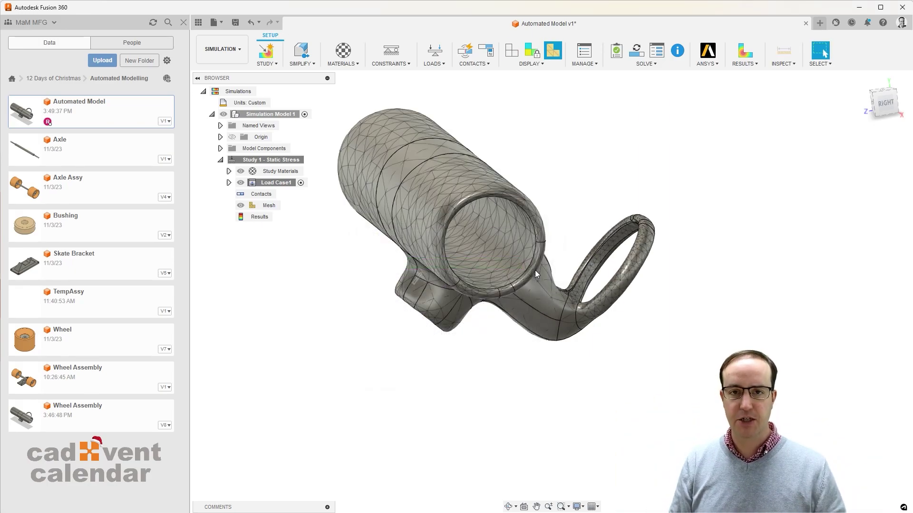
Step: Run the pre-check on the study setup and dismiss its report
shift+middle_drag(475, 285, 496, 235)
middle_drag(428, 267, 484, 304)
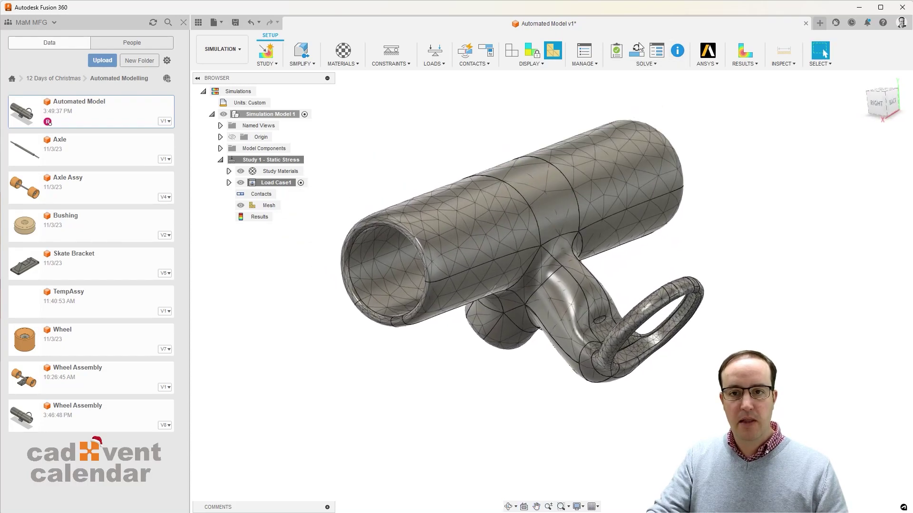
click(620, 51)
click(508, 279)
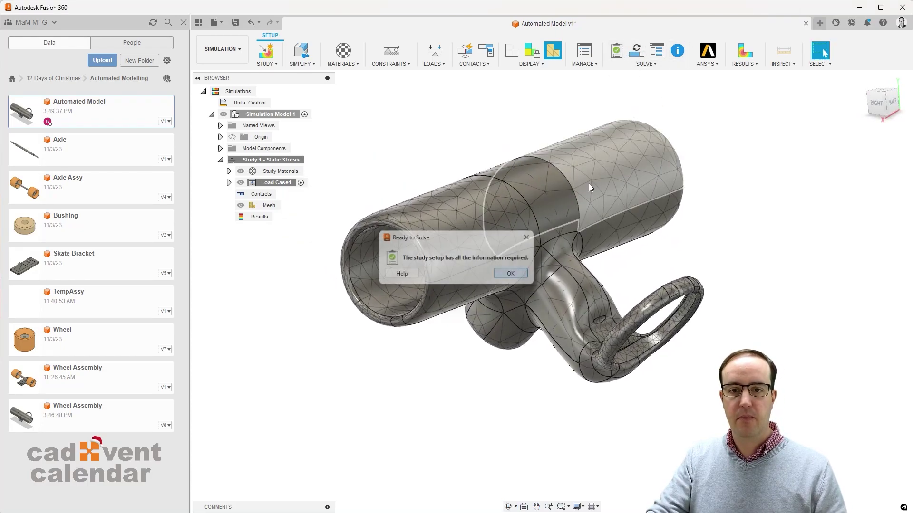
Step: Solve Study 1 - Static Stress and close the job status
click(636, 50)
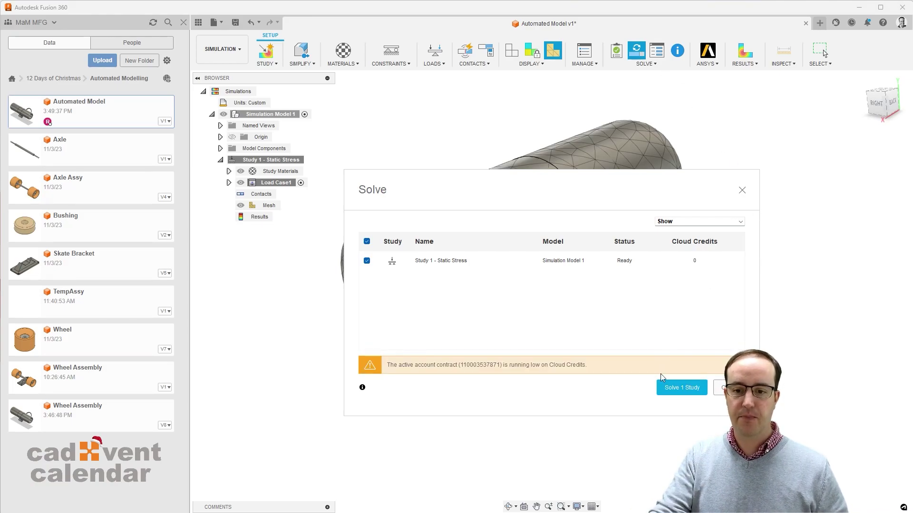
click(673, 388)
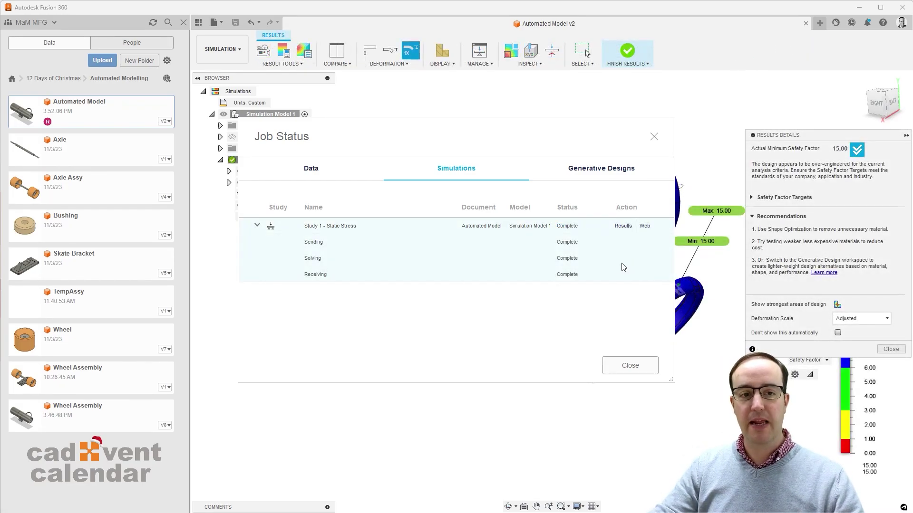
click(630, 366)
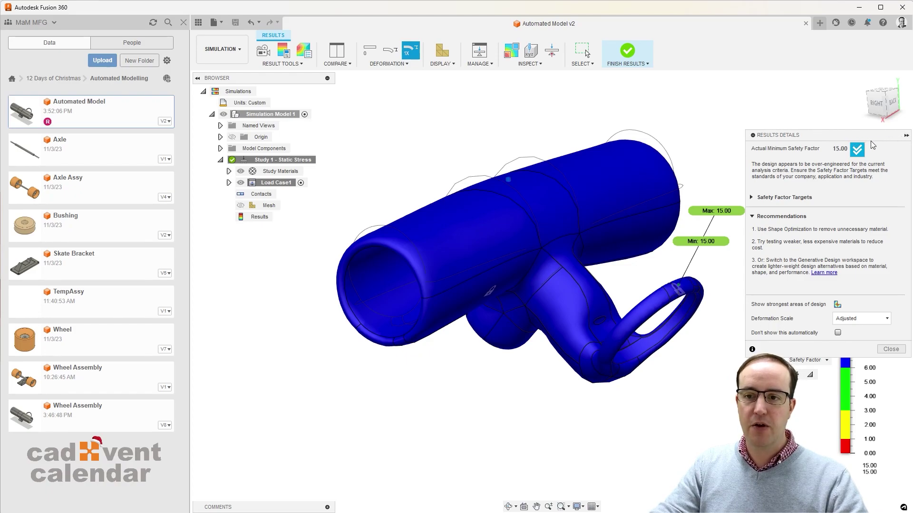
Step: Collapse the results details and examine the safety factor plot from the opposite side of the model
click(752, 198)
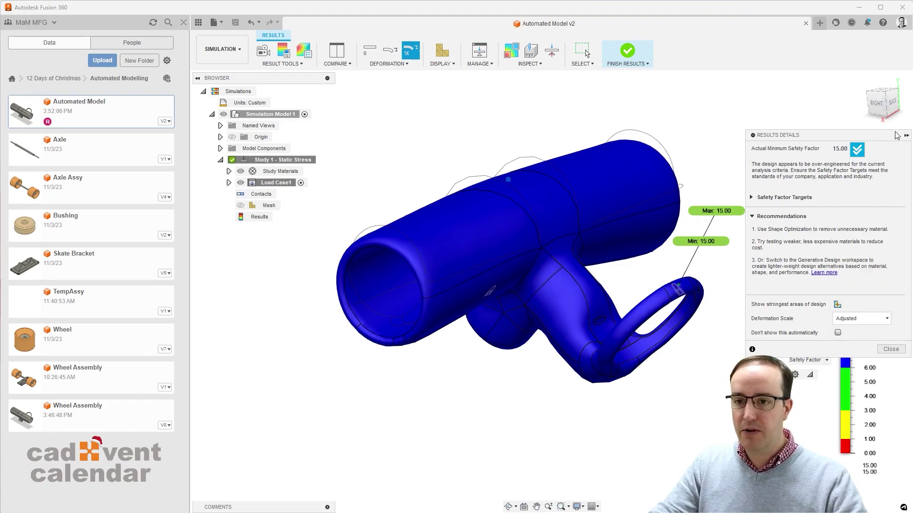
click(906, 135)
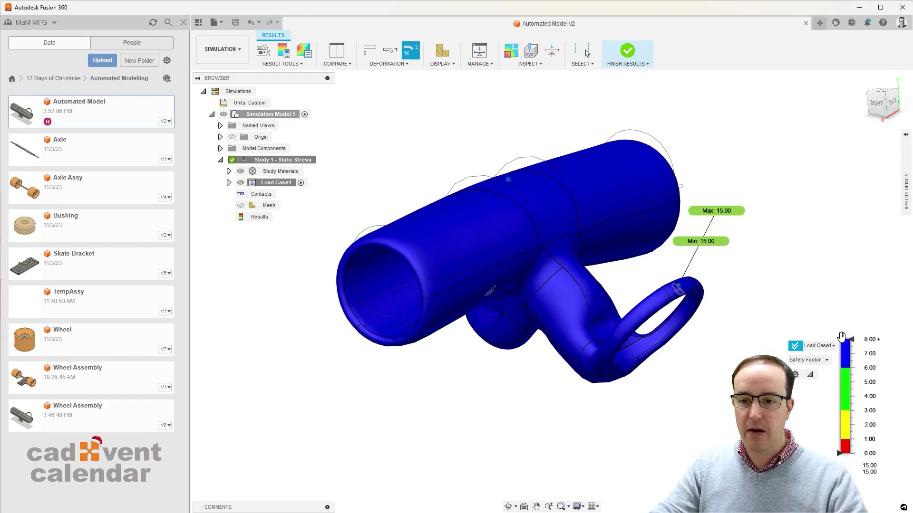
mouse_move(857, 333)
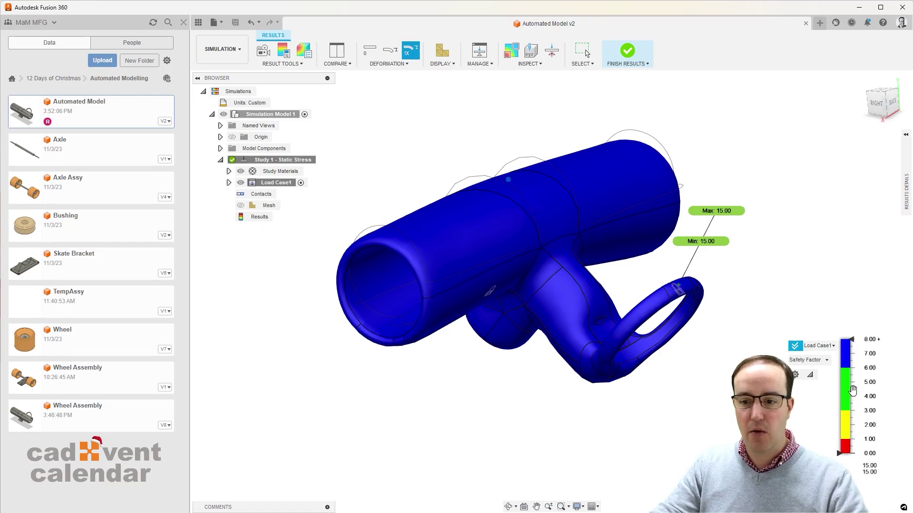
shift+middle_drag(736, 282, 659, 289)
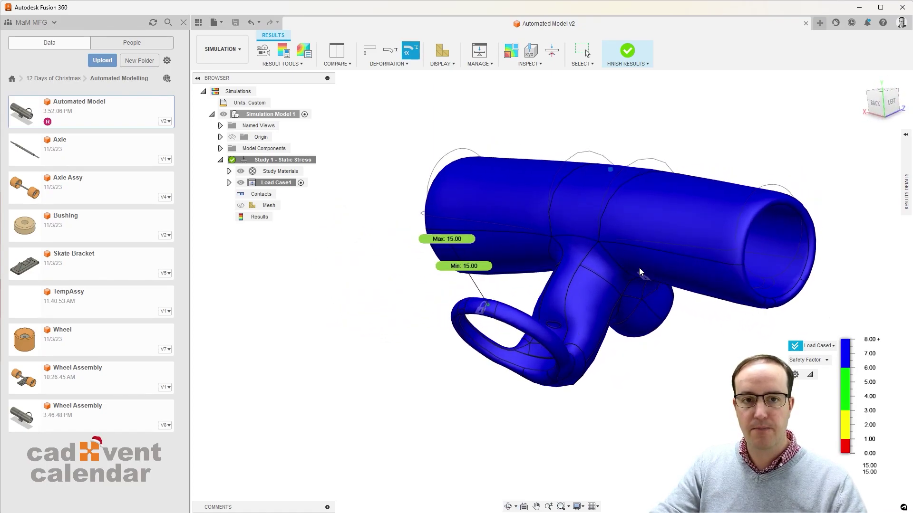
Step: Compare the Undeformed, Actual and Adjusted 5x deformation scales, and leave the result display at Adjusted 2x
click(453, 63)
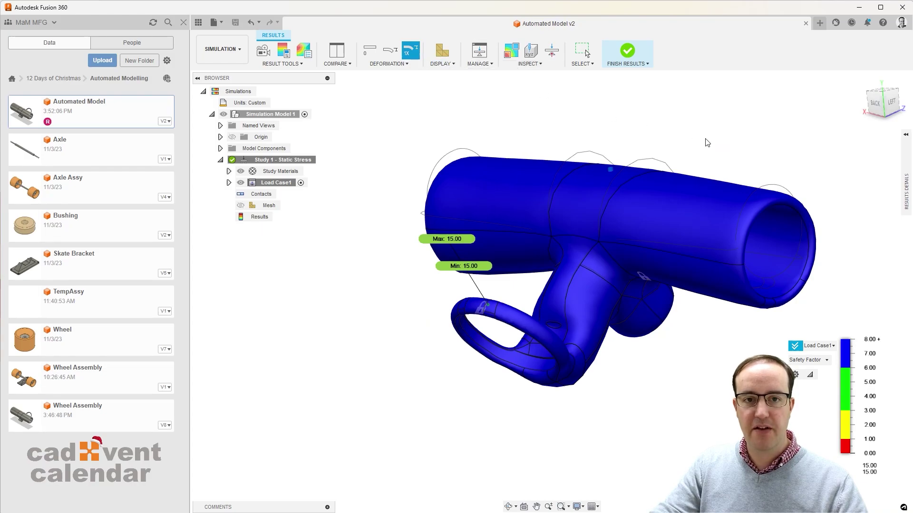
click(404, 64)
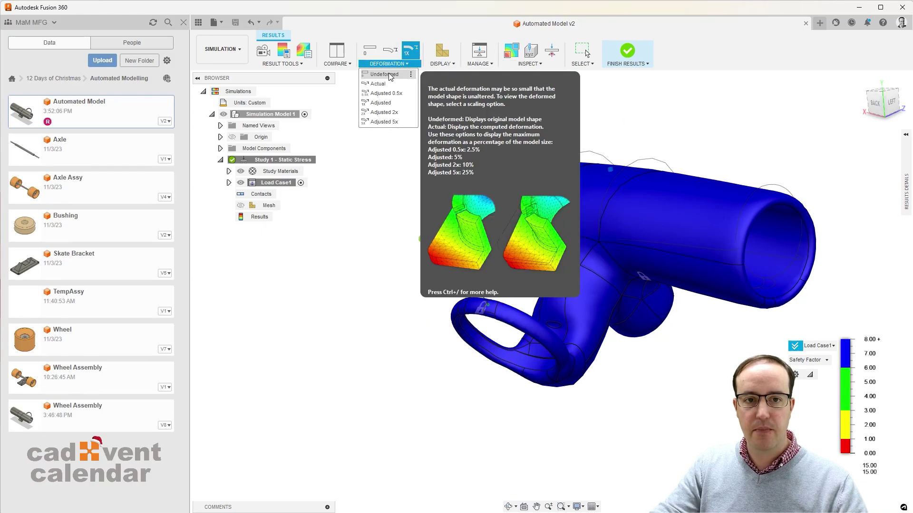
click(390, 72)
click(403, 63)
click(403, 84)
click(407, 63)
click(380, 121)
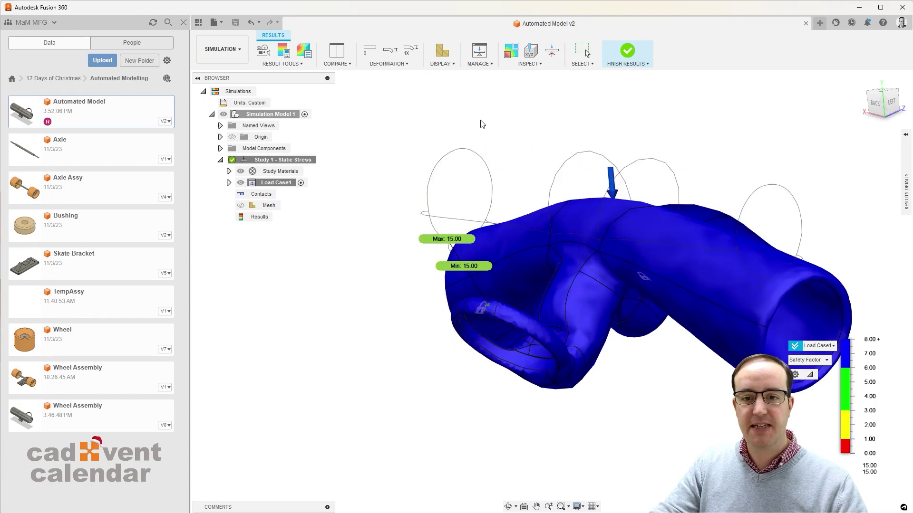
click(399, 64)
click(397, 116)
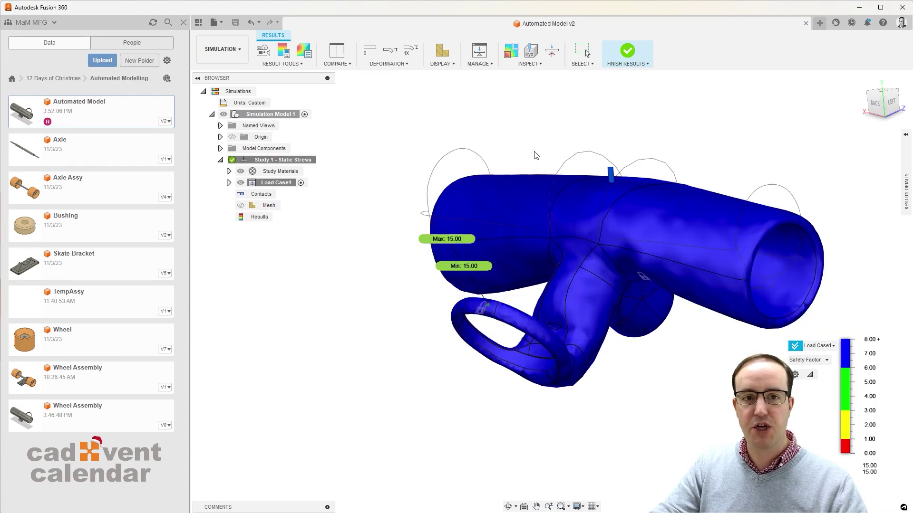
Step: Move the result colour legend slightly inward and switch the plotted result to Displacement
shift+middle_drag(549, 152, 425, 76)
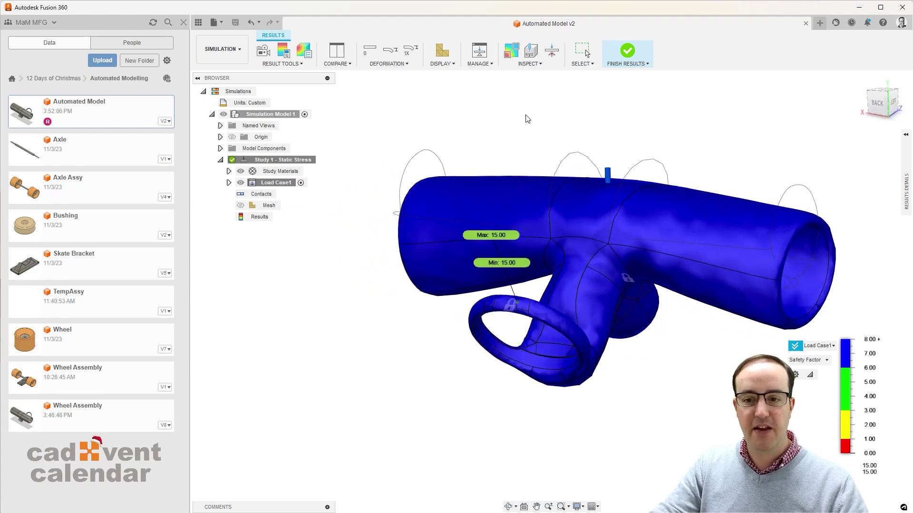
middle_drag(661, 316, 612, 295)
drag(861, 409, 841, 409)
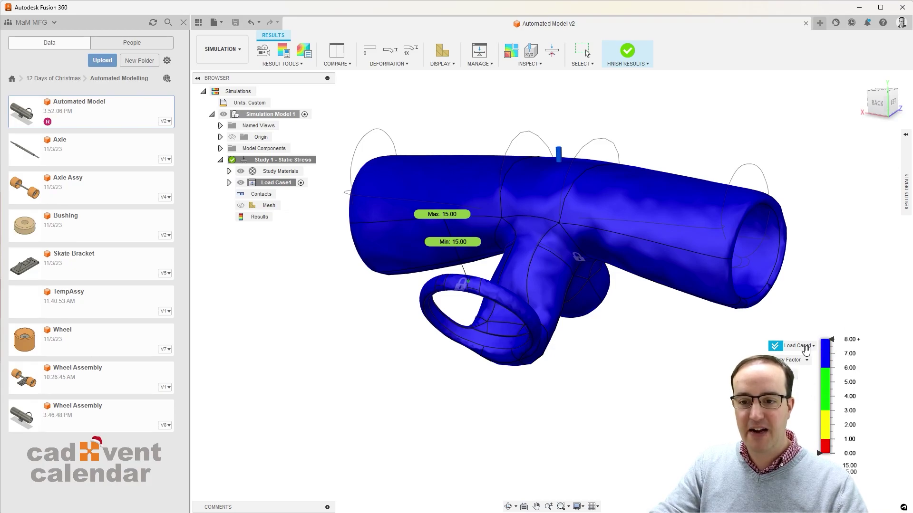
click(807, 362)
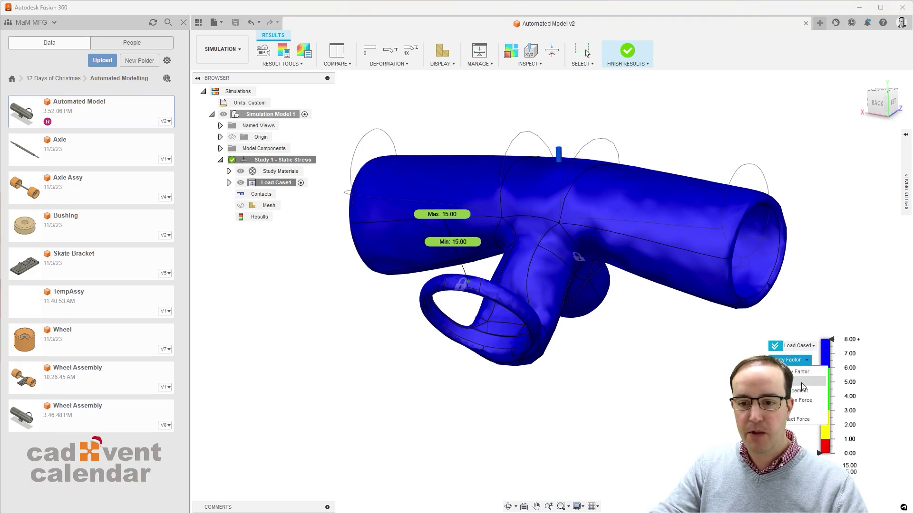
click(802, 383)
click(804, 360)
click(801, 392)
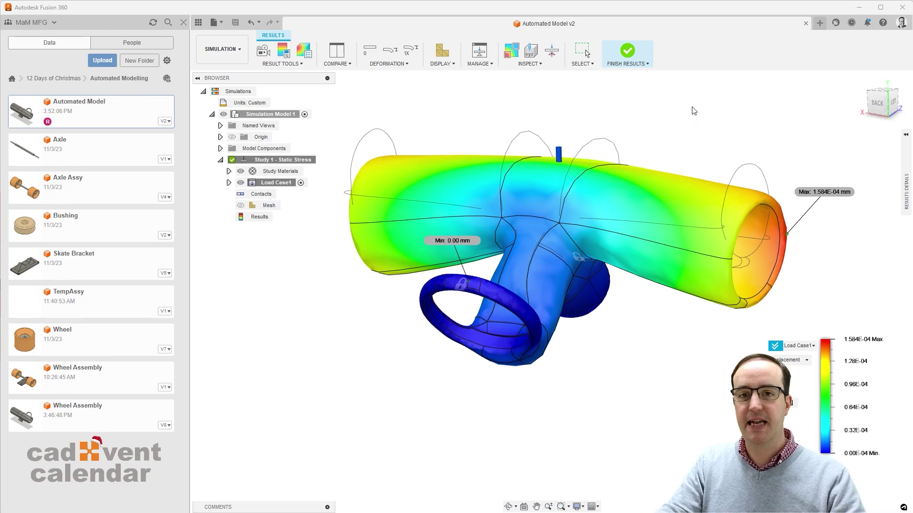
Step: Finish reviewing the results and open the selection of study types for a new study
click(221, 55)
click(219, 140)
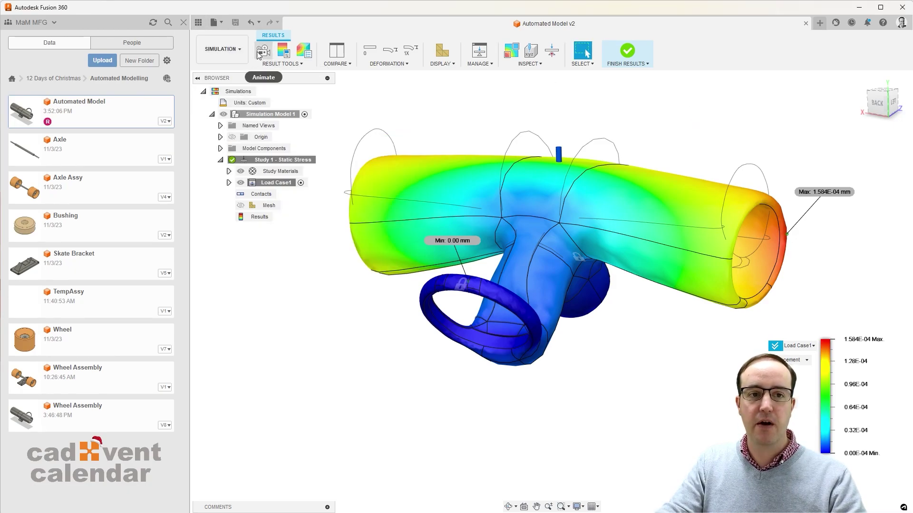
click(628, 52)
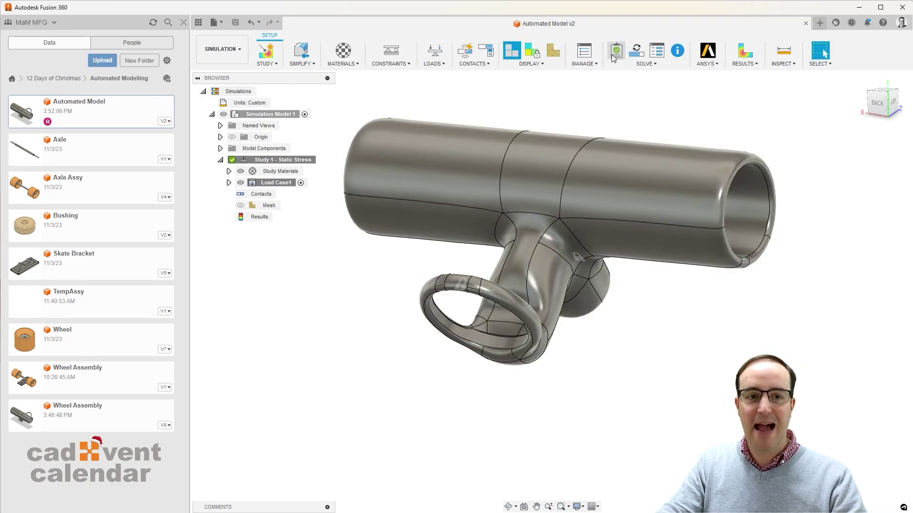
click(267, 51)
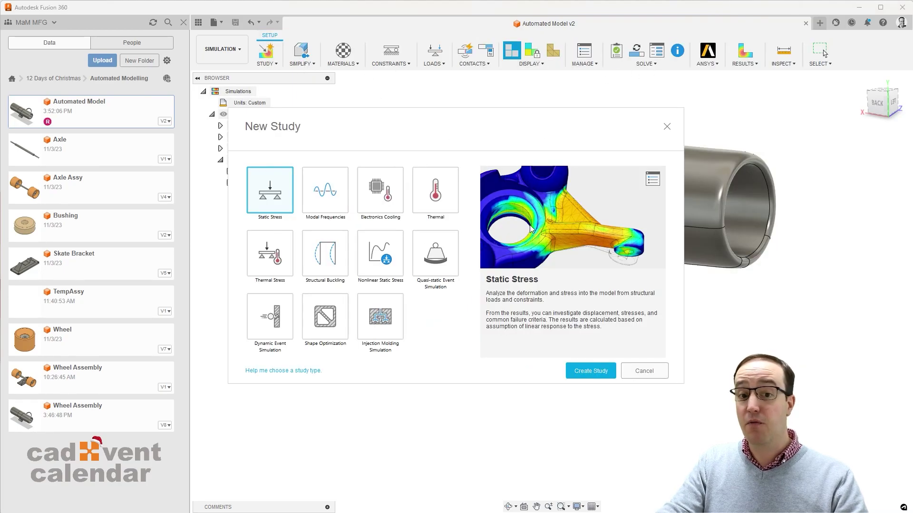